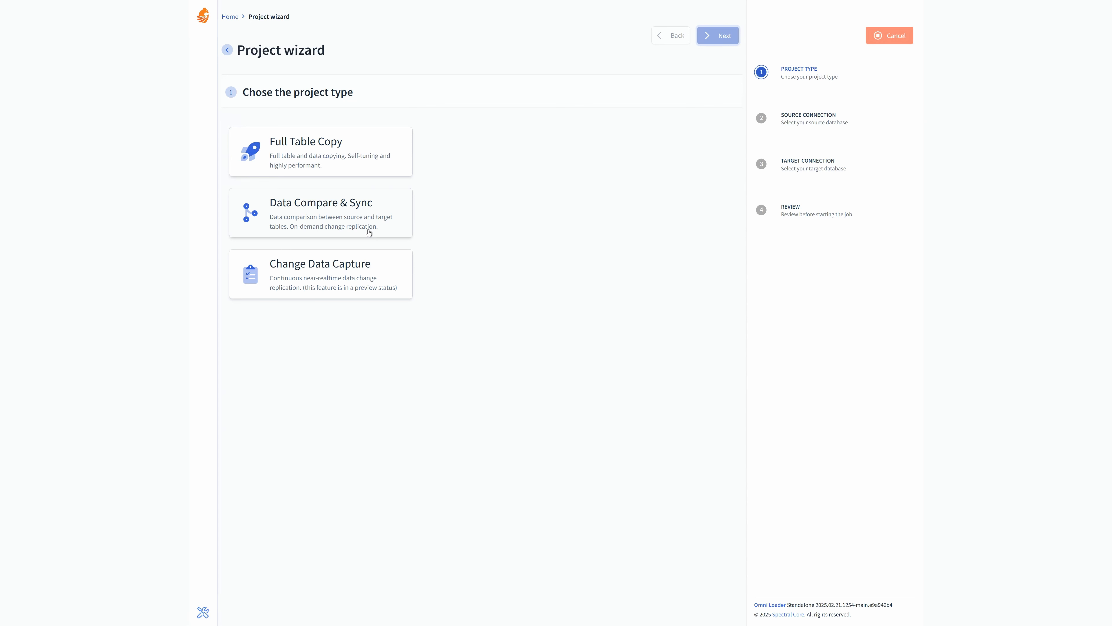
# Step: Choose the Data Compare & Sync project type and set the source to SQL Server with the demo-blobby database
pyautogui.click(335, 216)
pyautogui.click(403, 141)
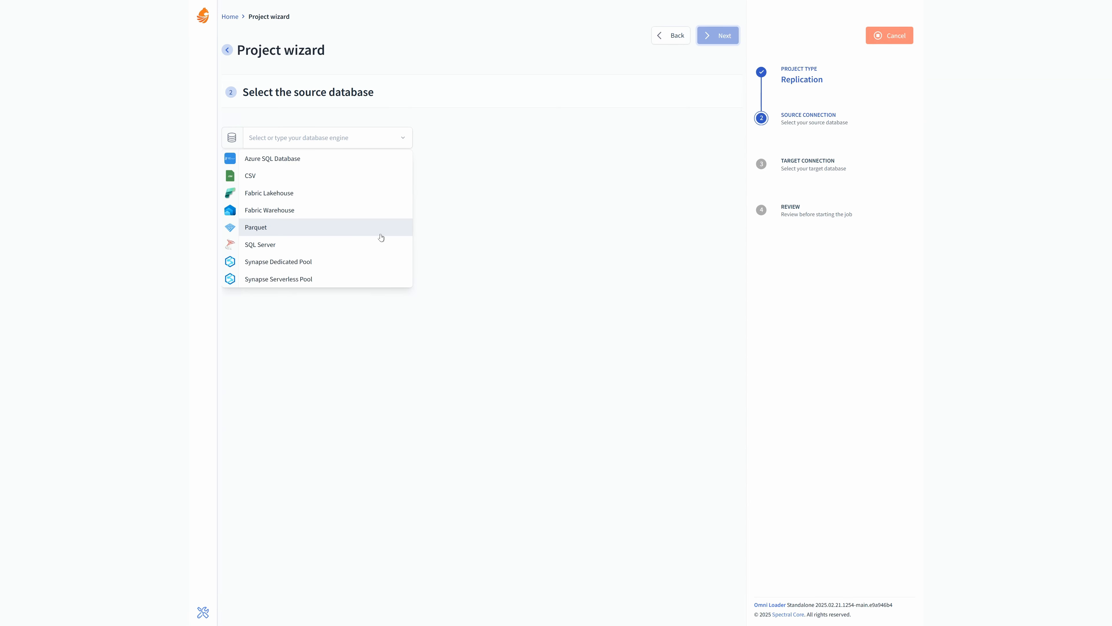
pyautogui.click(341, 244)
pyautogui.click(436, 228)
pyautogui.click(300, 301)
pyautogui.click(721, 36)
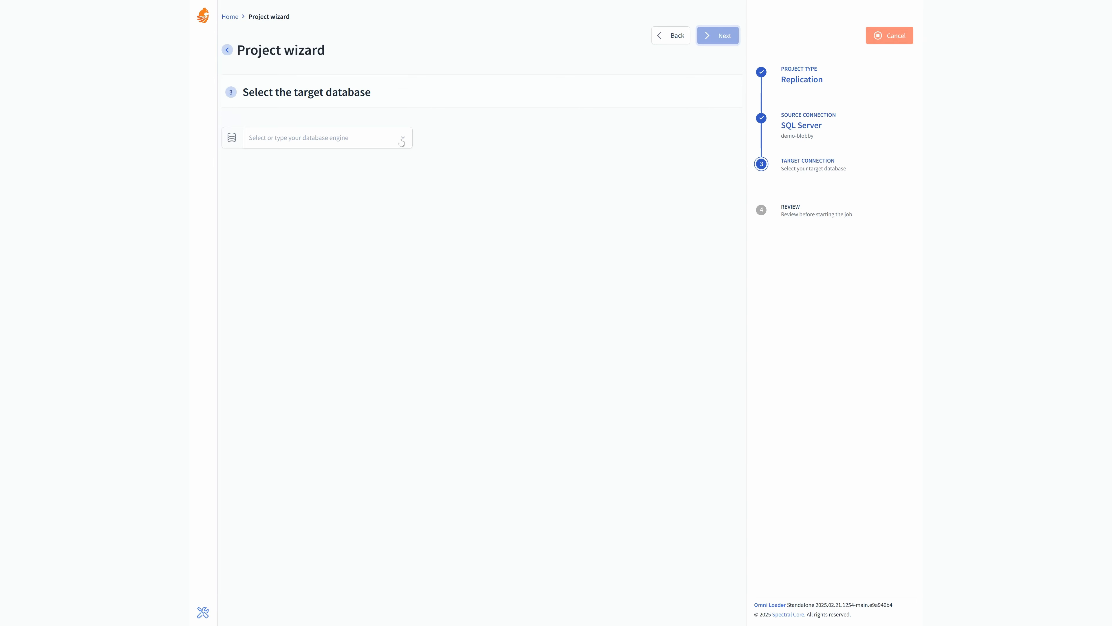
# Step: Set the target to Fabric Warehouse using the saved FabricDemoWarehouse favorite connection and validate it
pyautogui.click(401, 142)
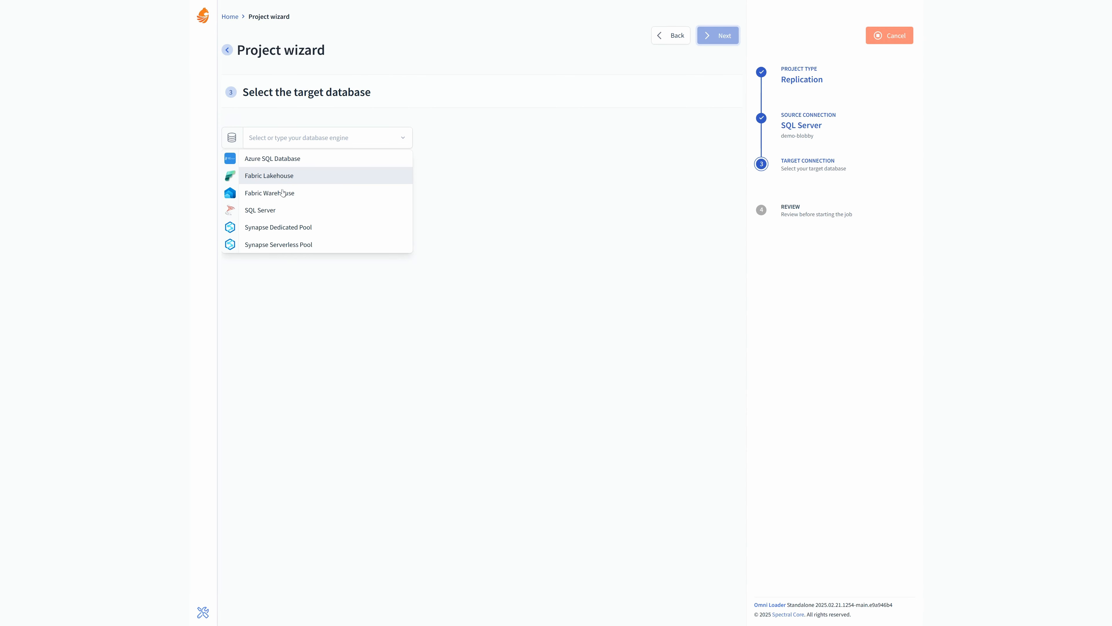
pyautogui.click(320, 192)
pyautogui.click(694, 91)
pyautogui.click(677, 116)
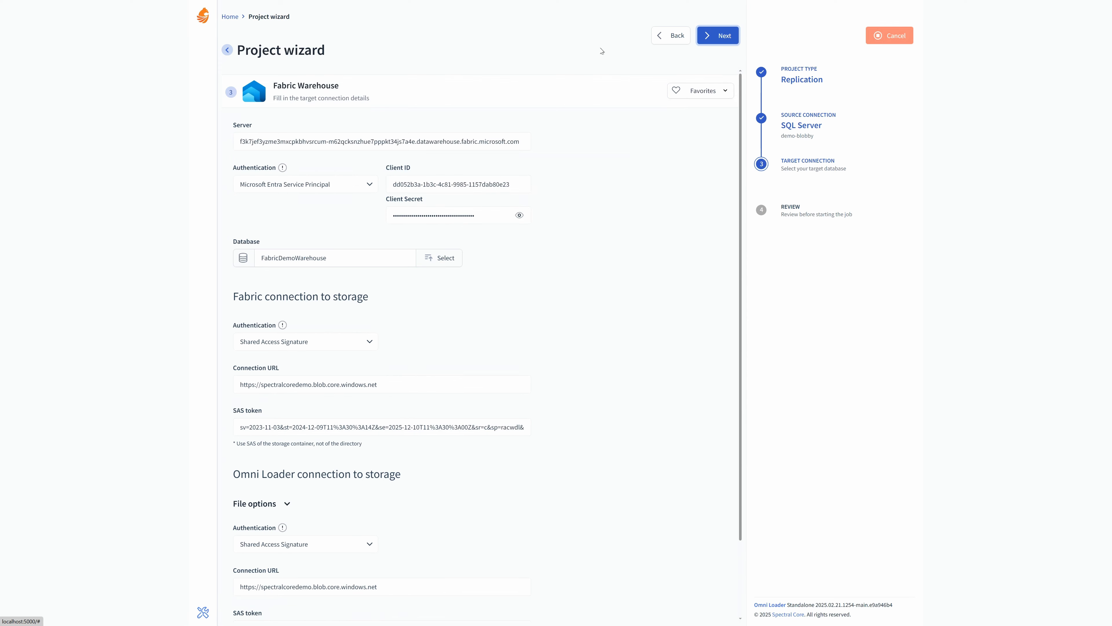
pyautogui.click(713, 39)
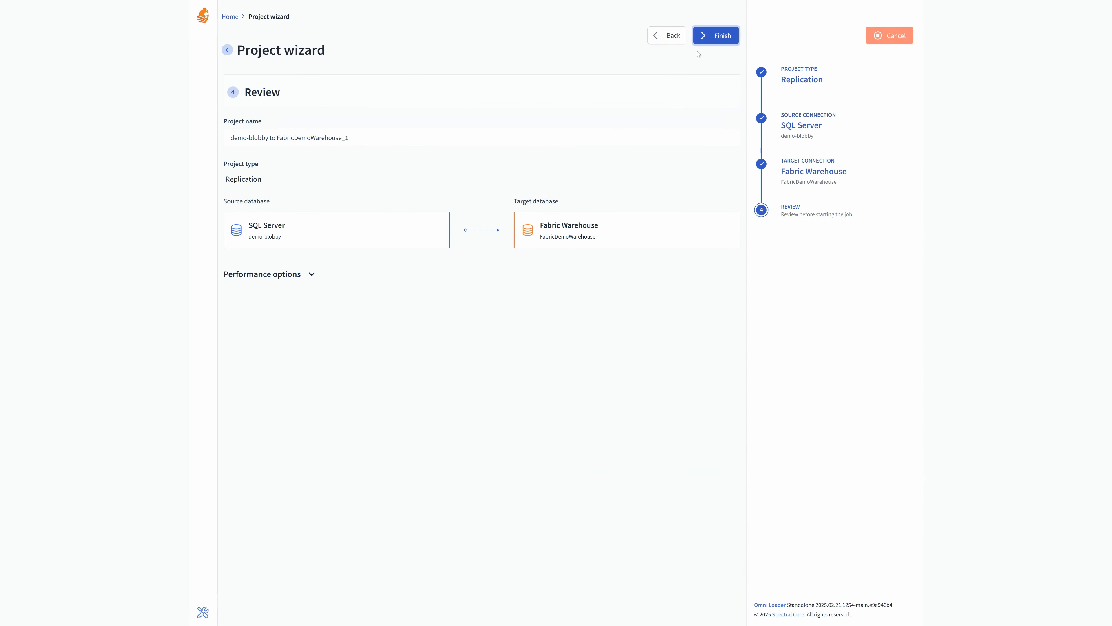
pyautogui.click(715, 35)
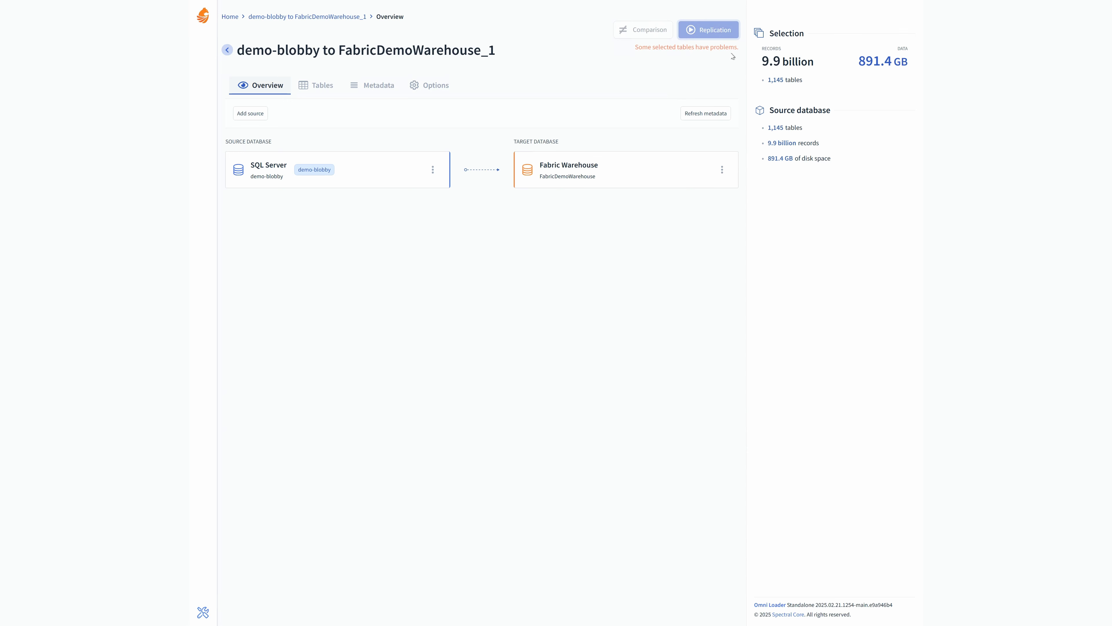
# Step: In the tables list, deselect all tables, filter on 100m, and select only dbo.Small100M_1
pyautogui.click(318, 85)
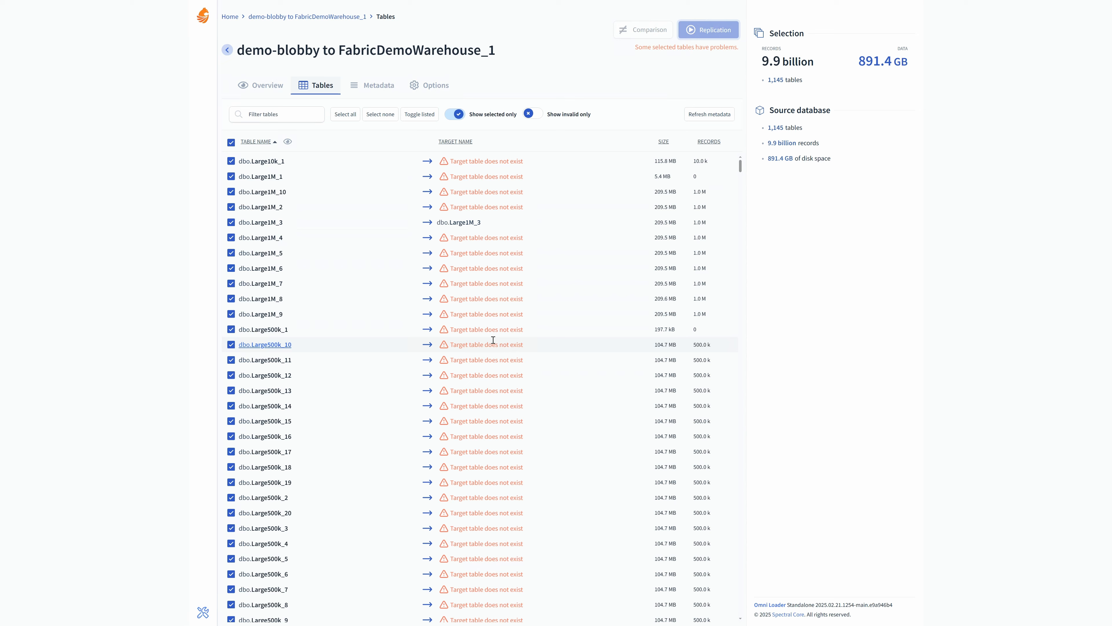
pyautogui.click(381, 115)
pyautogui.click(454, 115)
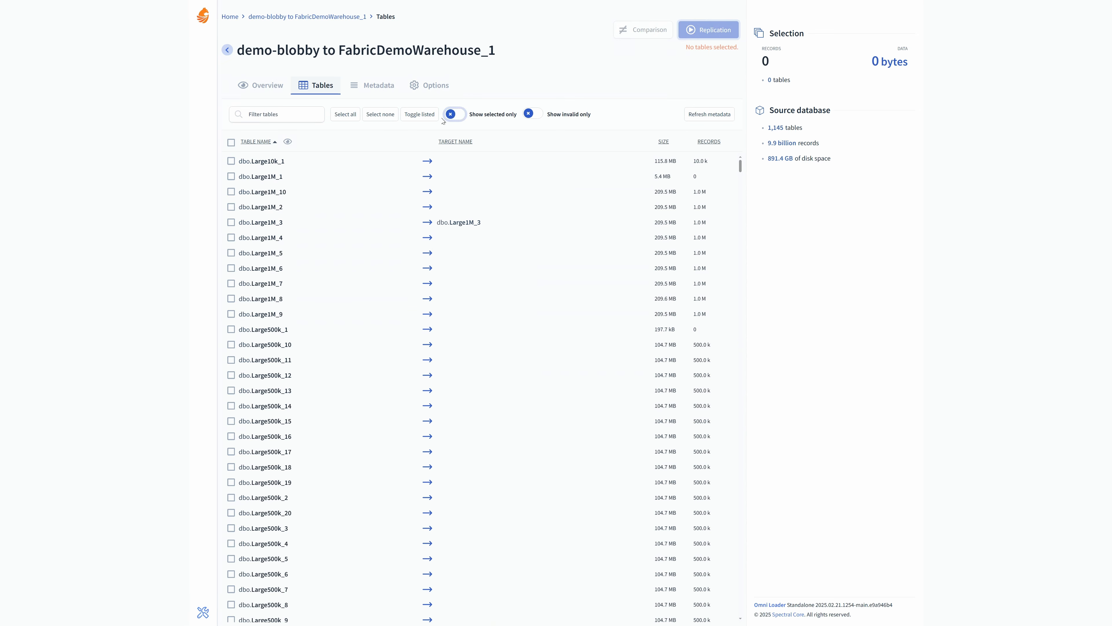
pyautogui.click(288, 113)
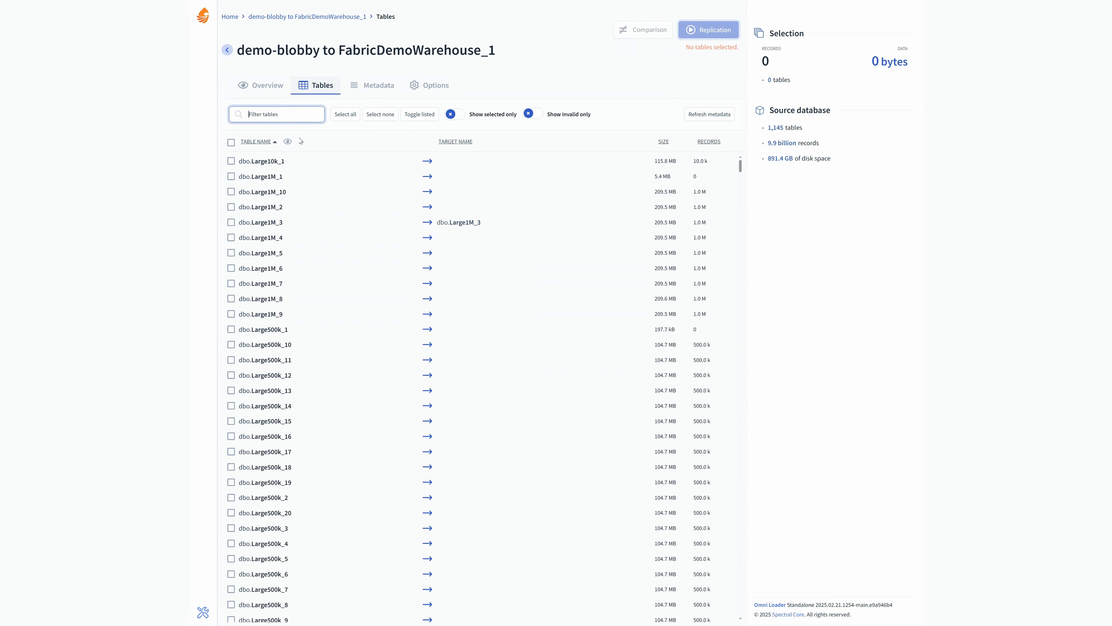
pyautogui.write('100m')
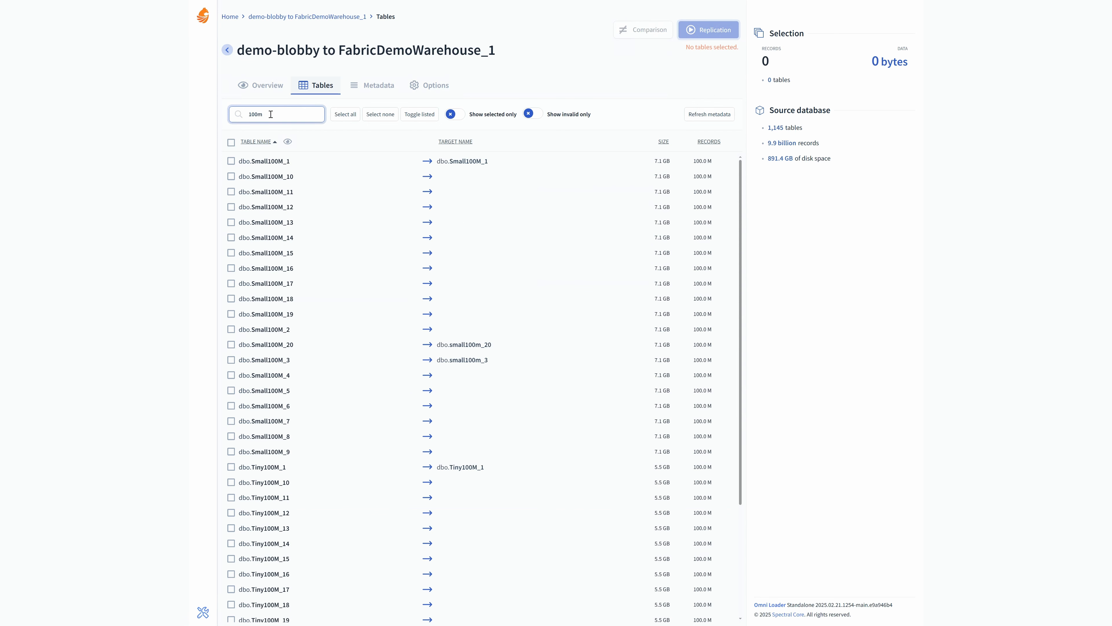
pyautogui.click(231, 161)
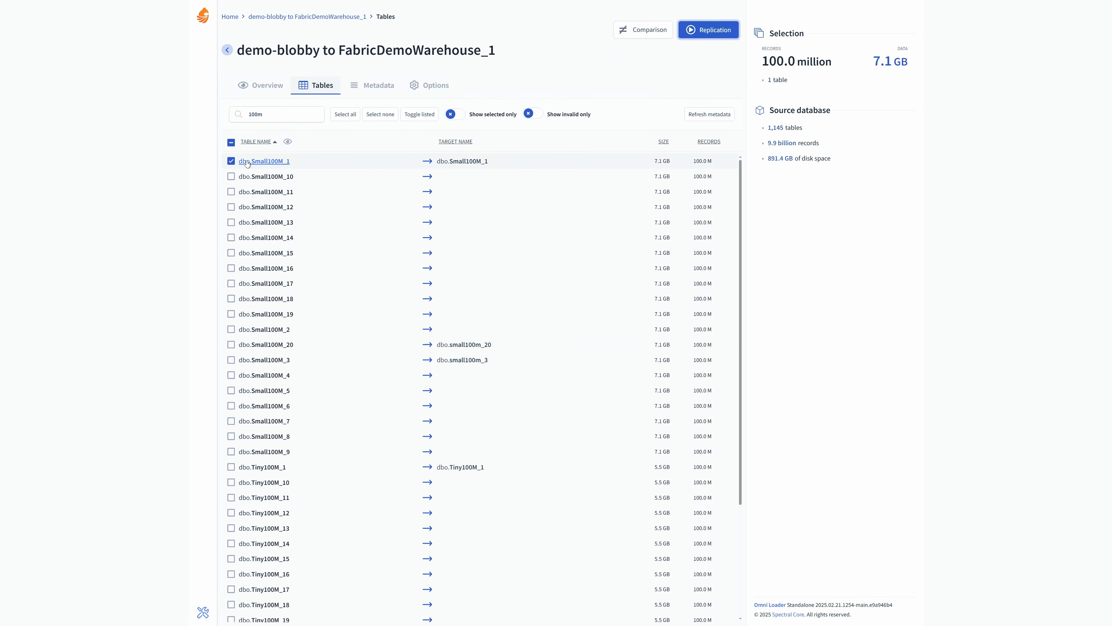
# Step: Clear the table filter and show selected tables only
pyautogui.moveTo(280, 115); pyautogui.dragTo(232, 110)
pyautogui.press('BackSpace')
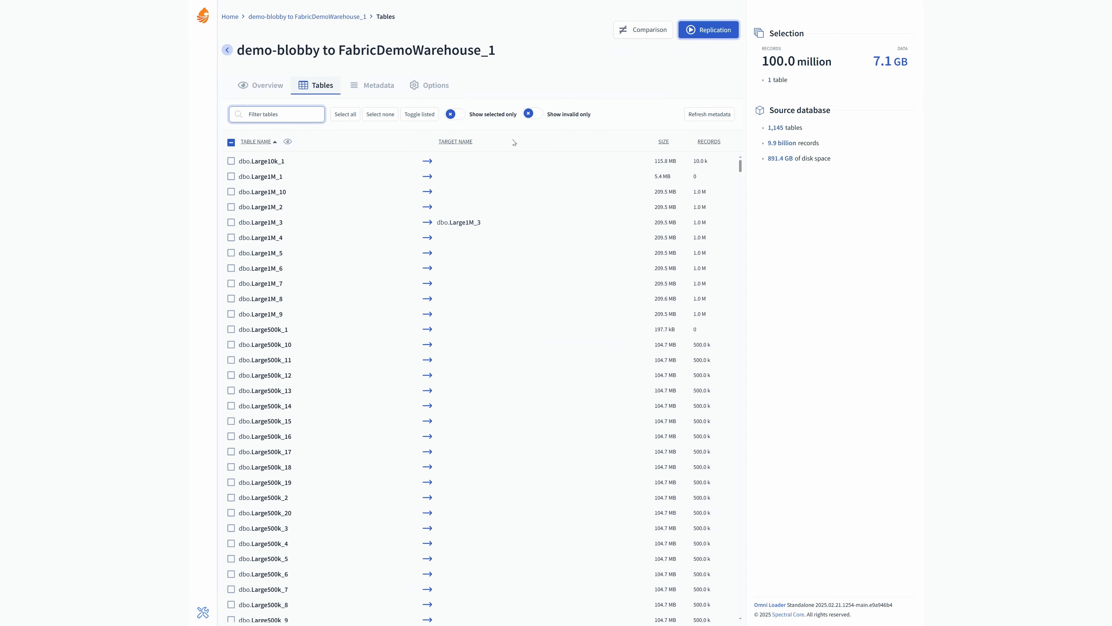
pyautogui.click(453, 114)
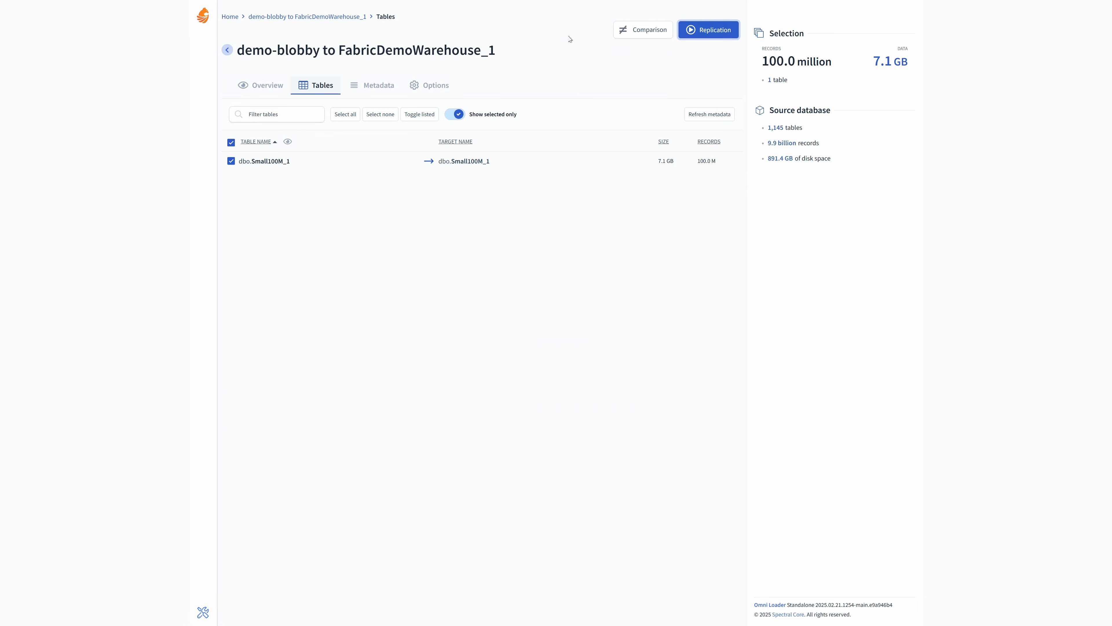
# Step: Run a data comparison for the selected table
pyautogui.click(642, 30)
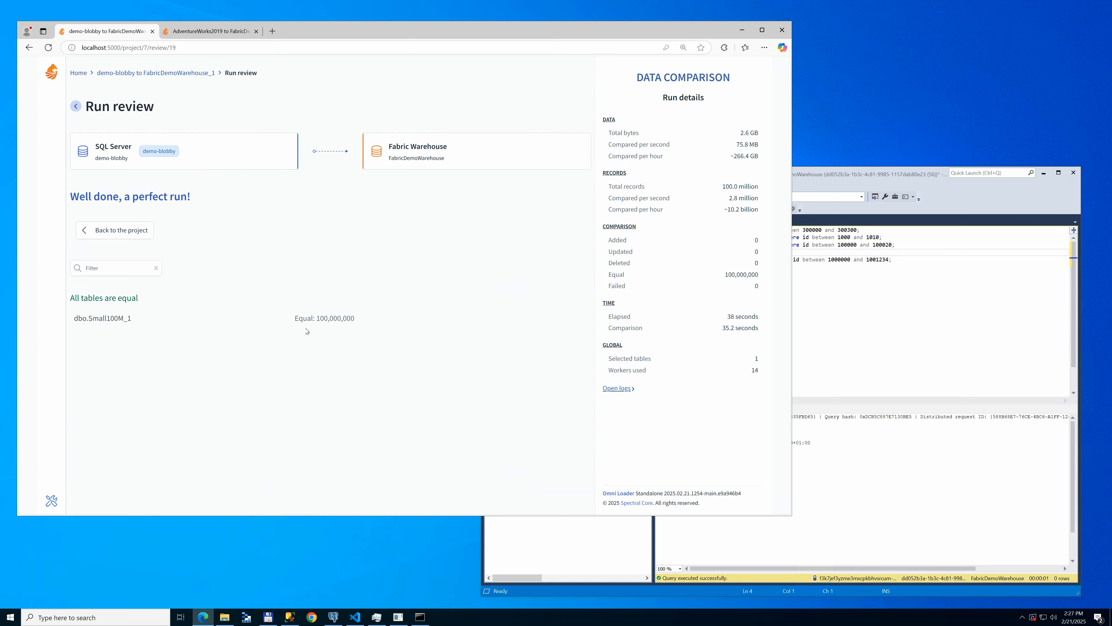
# Step: In SQL Server Management Studio, execute the DELETE and two UPDATE statements on Small100M_1 against the Fabric warehouse
pyautogui.click(748, 273)
pyautogui.click(708, 230)
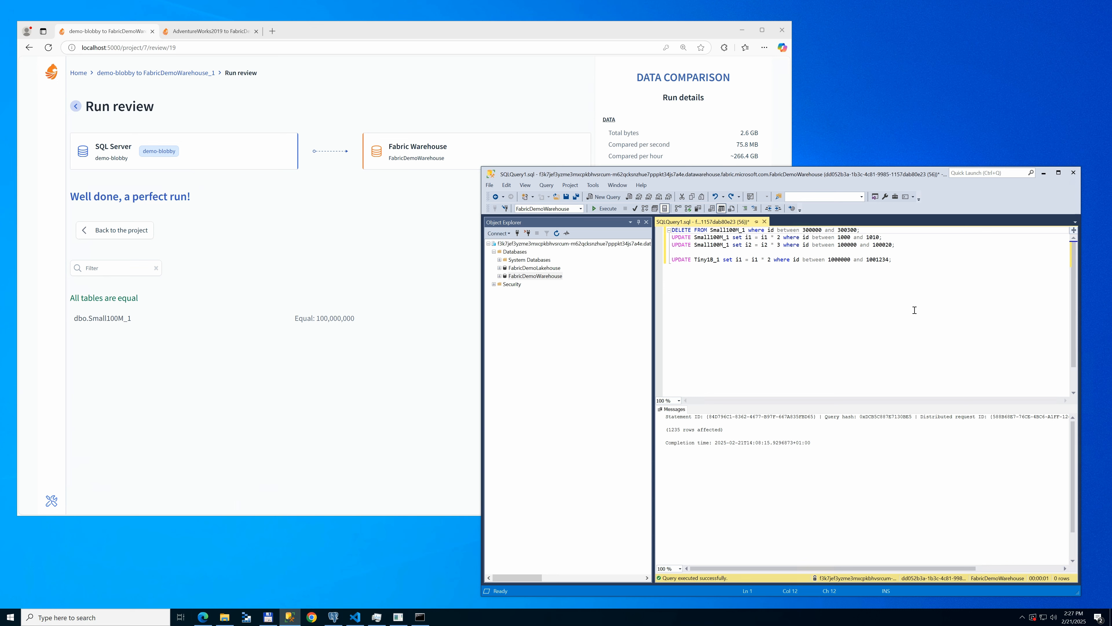
pyautogui.hotkey('shift', 'Down')
pyautogui.hotkey('shift', 'Down')
pyautogui.hotkey('shift', 'Down')
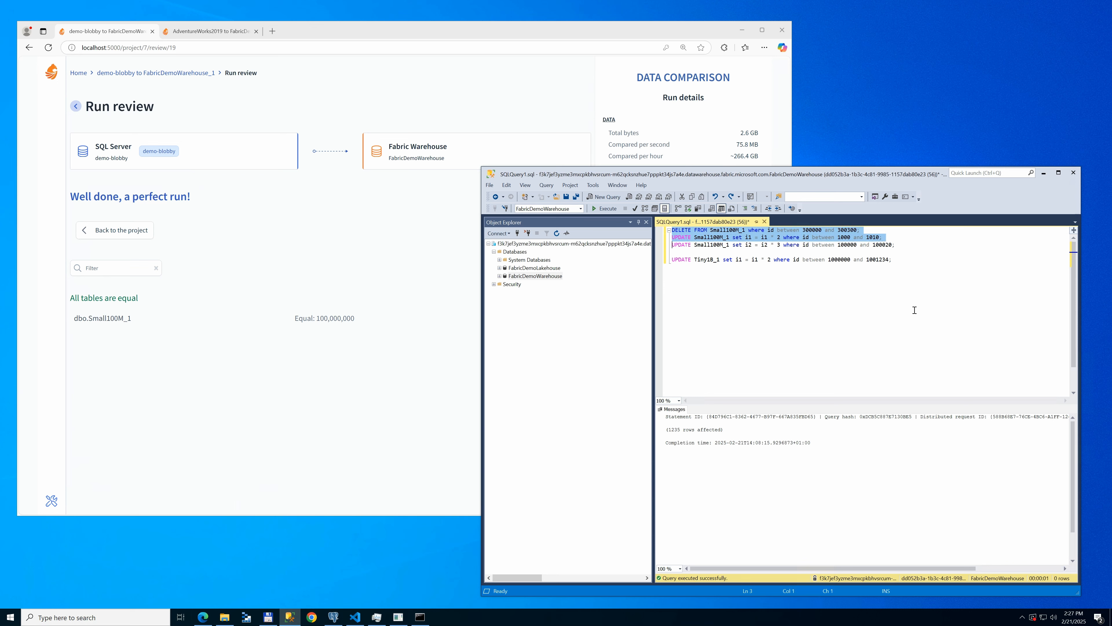
pyautogui.click(605, 208)
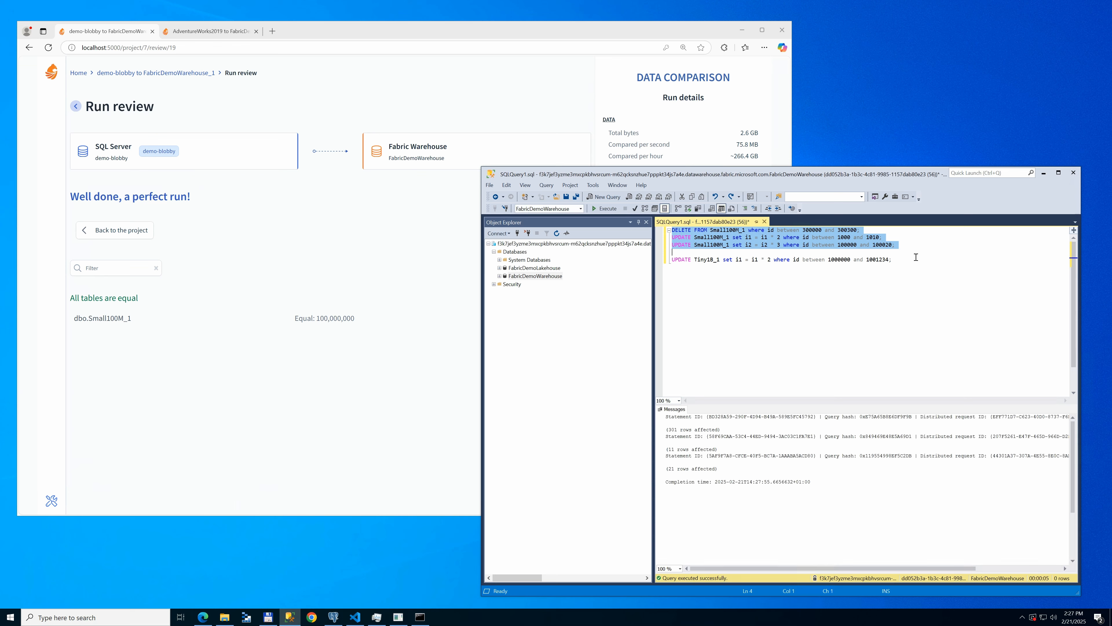
# Step: Return to the project and run the data comparison again
pyautogui.click(798, 324)
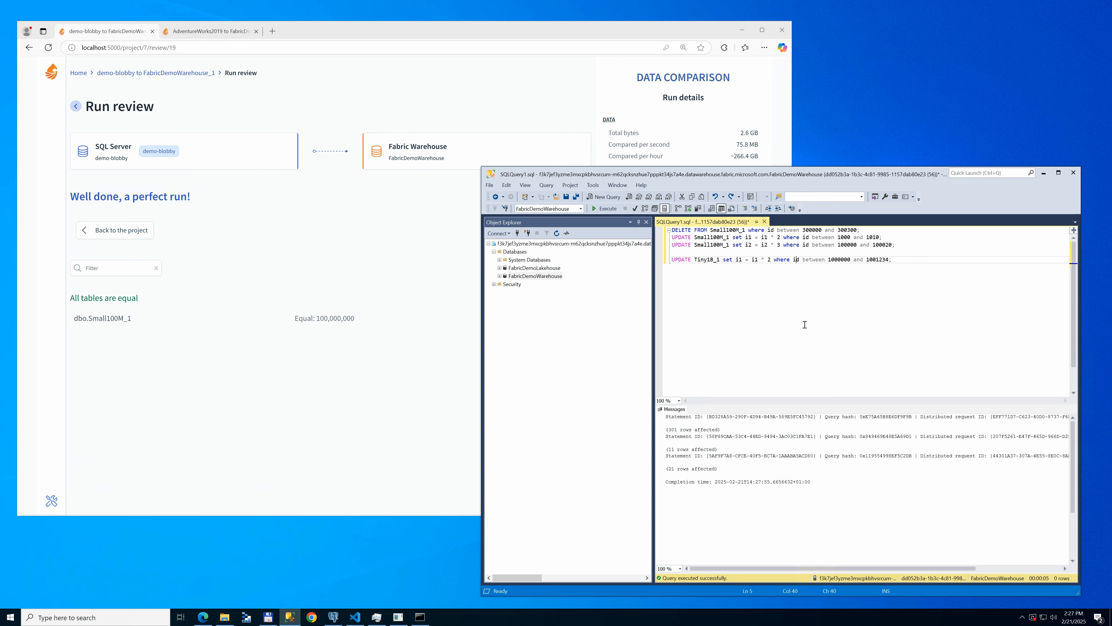
pyautogui.click(163, 285)
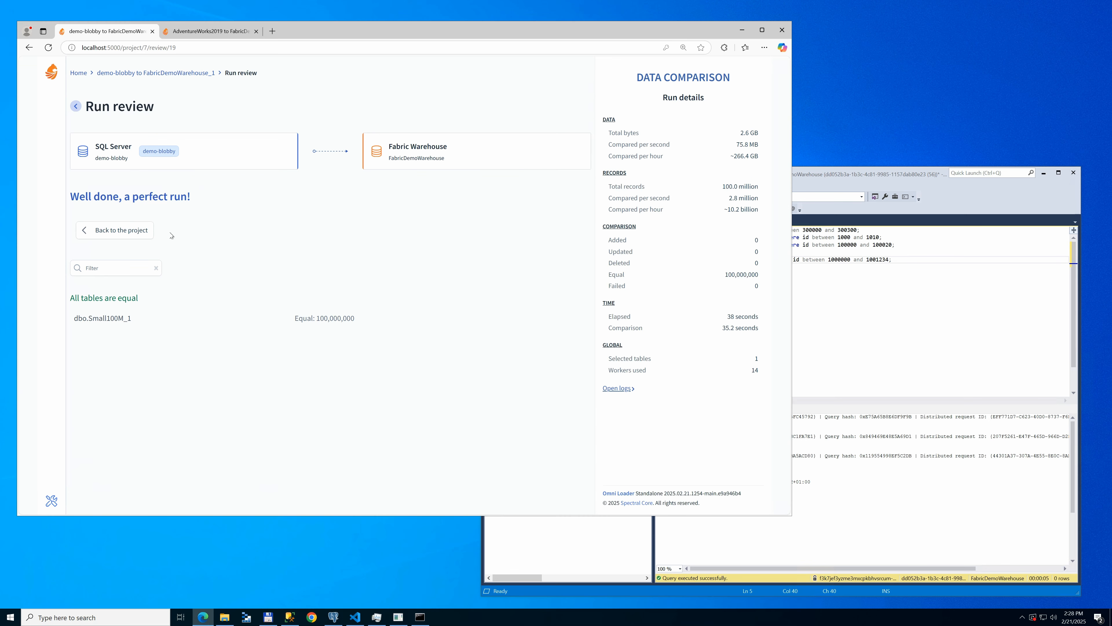
pyautogui.click(122, 230)
pyautogui.click(494, 89)
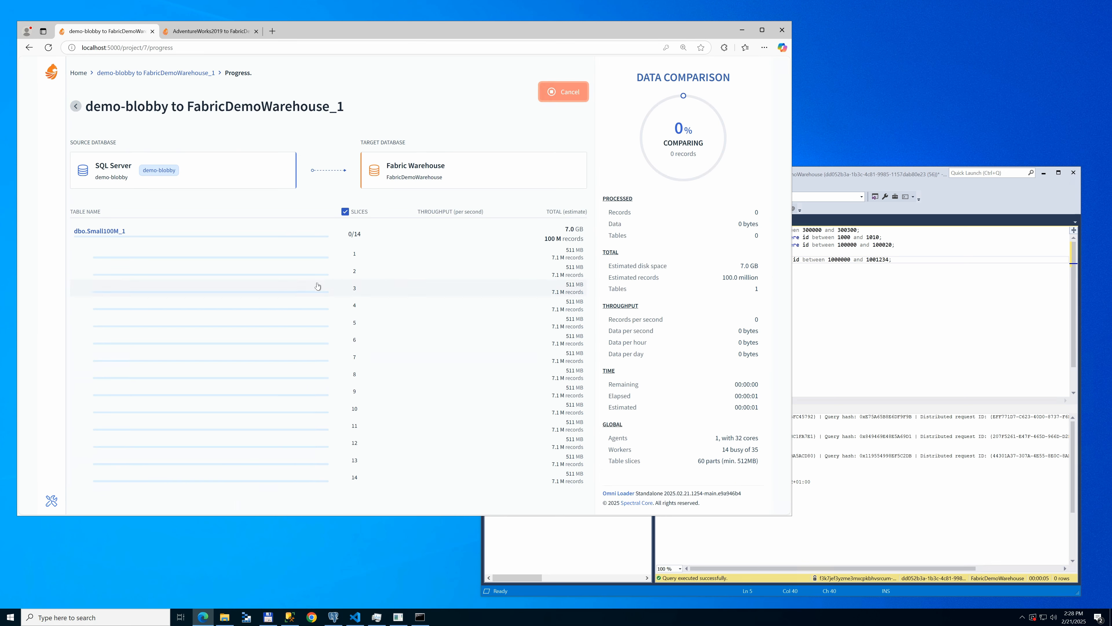
pyautogui.click(895, 244)
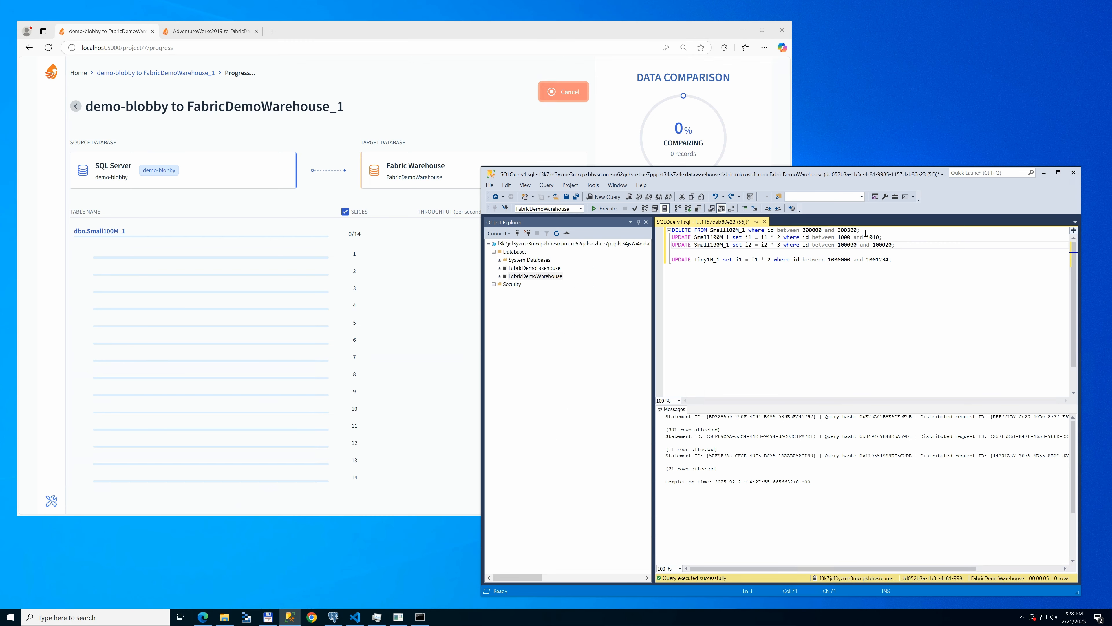
pyautogui.moveTo(848, 231); pyautogui.dragTo(858, 231)
pyautogui.click(819, 231)
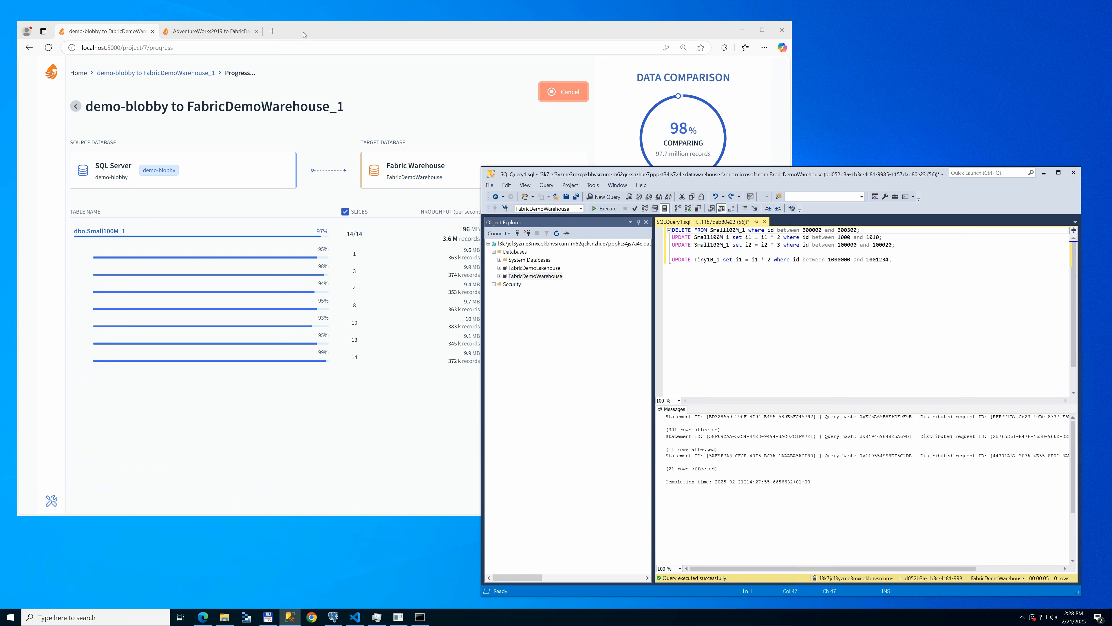
pyautogui.click(345, 30)
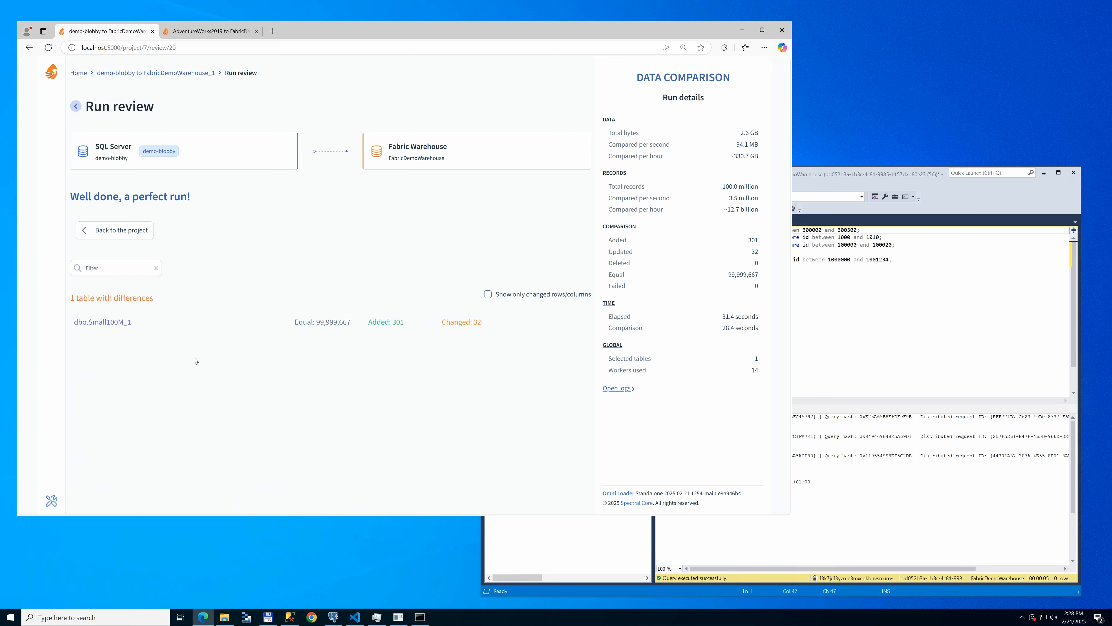
# Step: Inspect the row-level differences listed for dbo.Small100M_1 against the SQL statements
pyautogui.click(110, 323)
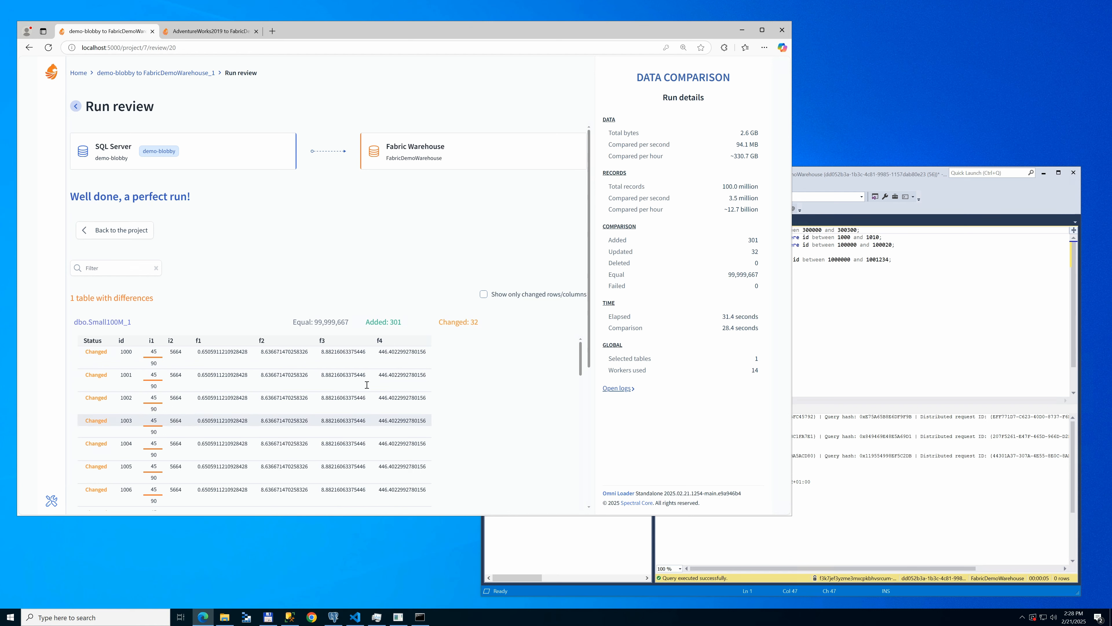
pyautogui.scroll(-10, 582, 353)
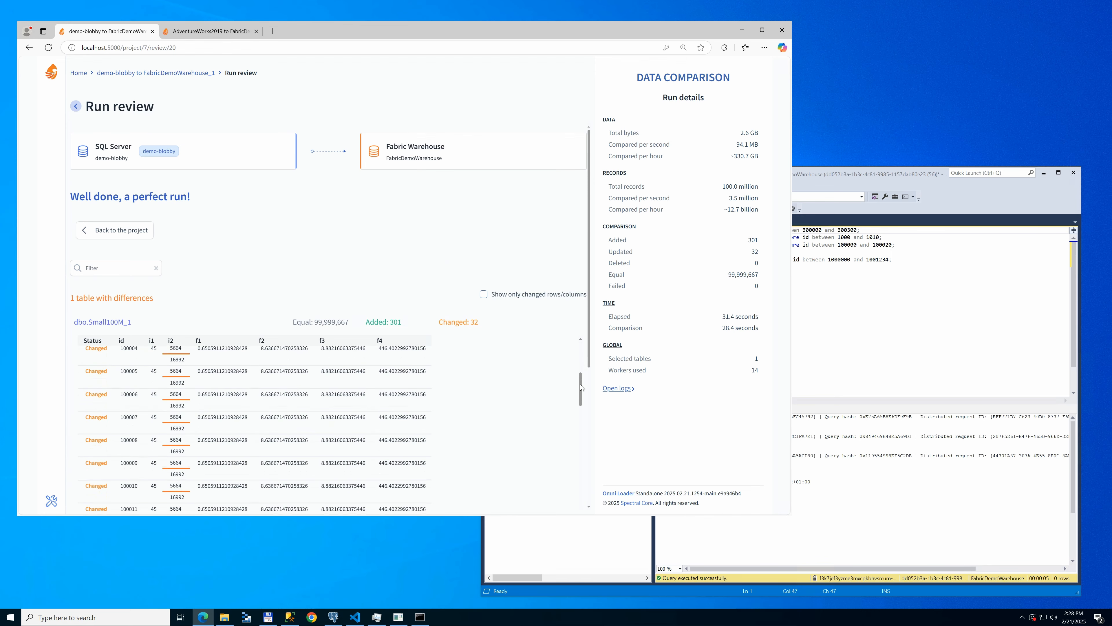
pyautogui.click(918, 326)
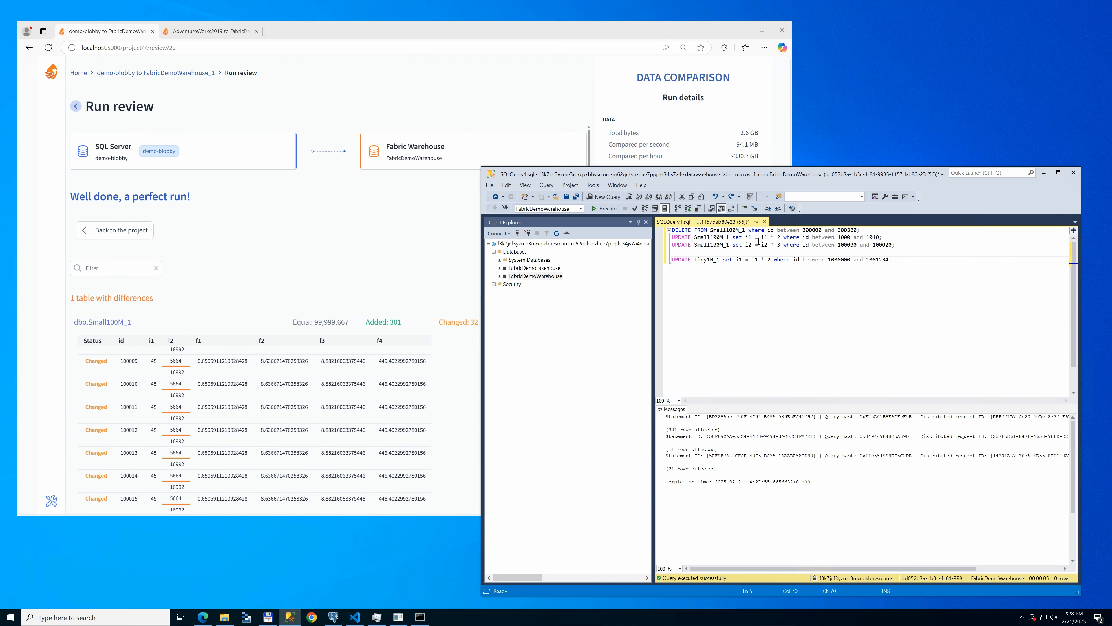
pyautogui.moveTo(744, 239); pyautogui.dragTo(779, 248)
pyautogui.click(746, 251)
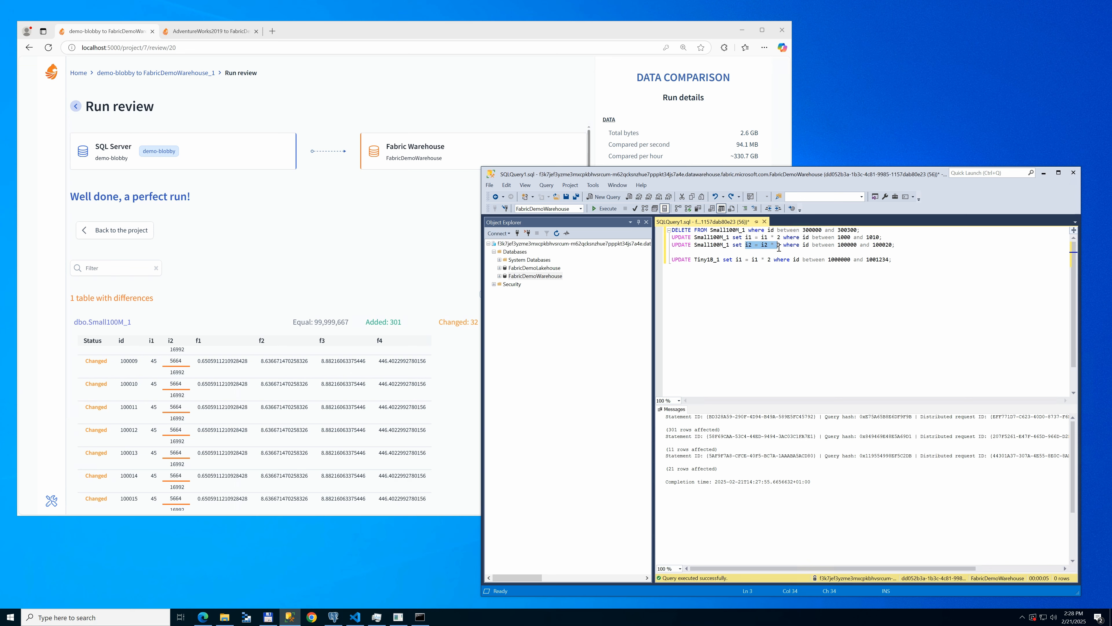
pyautogui.click(340, 283)
pyautogui.moveTo(581, 391); pyautogui.dragTo(587, 292)
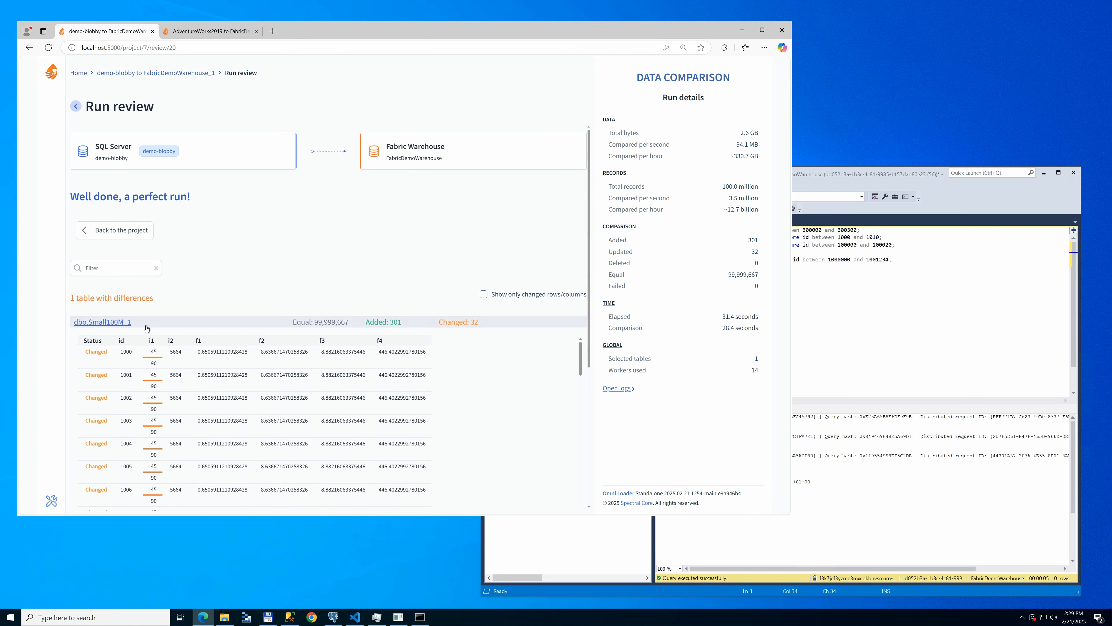
# Step: Replicate the detected differences to the Fabric Warehouse, then start another replication run from the project overview
pyautogui.click(134, 236)
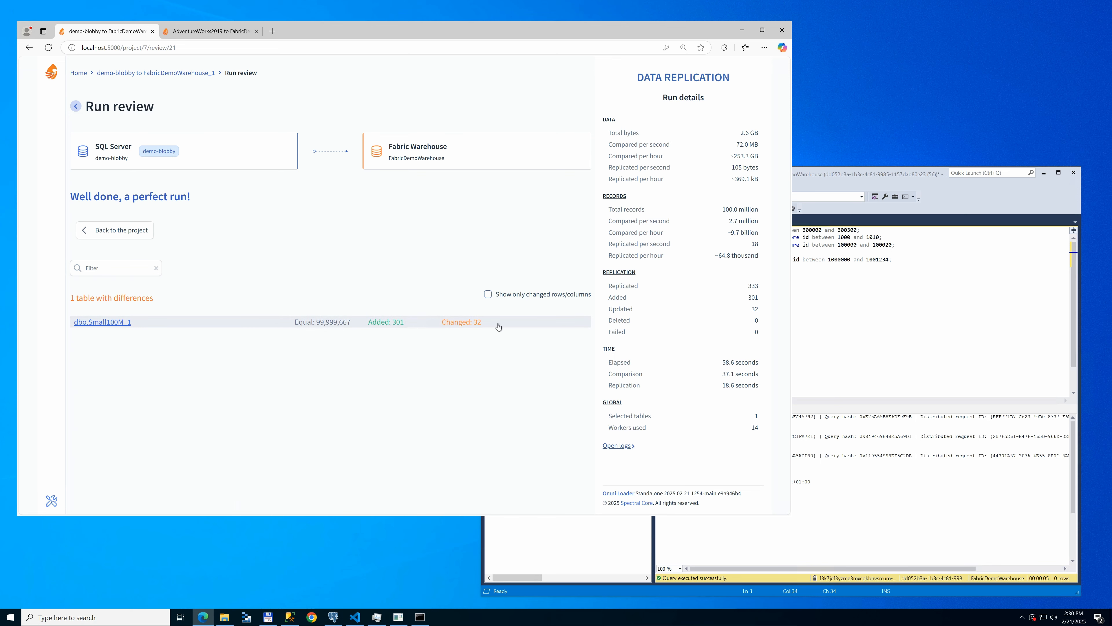
pyautogui.click(120, 234)
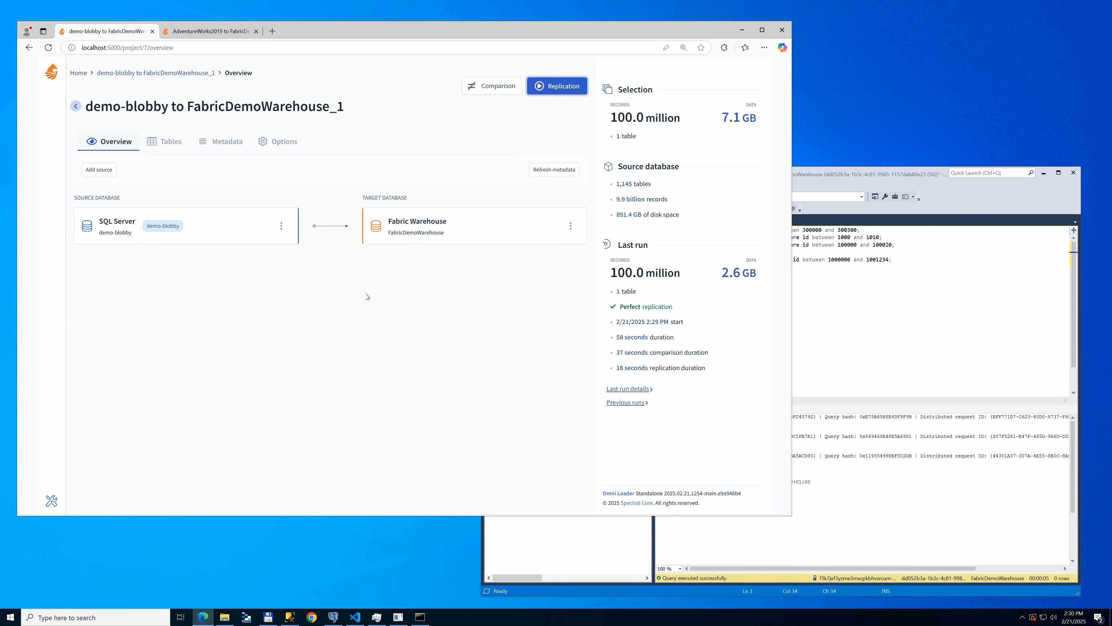
pyautogui.click(564, 86)
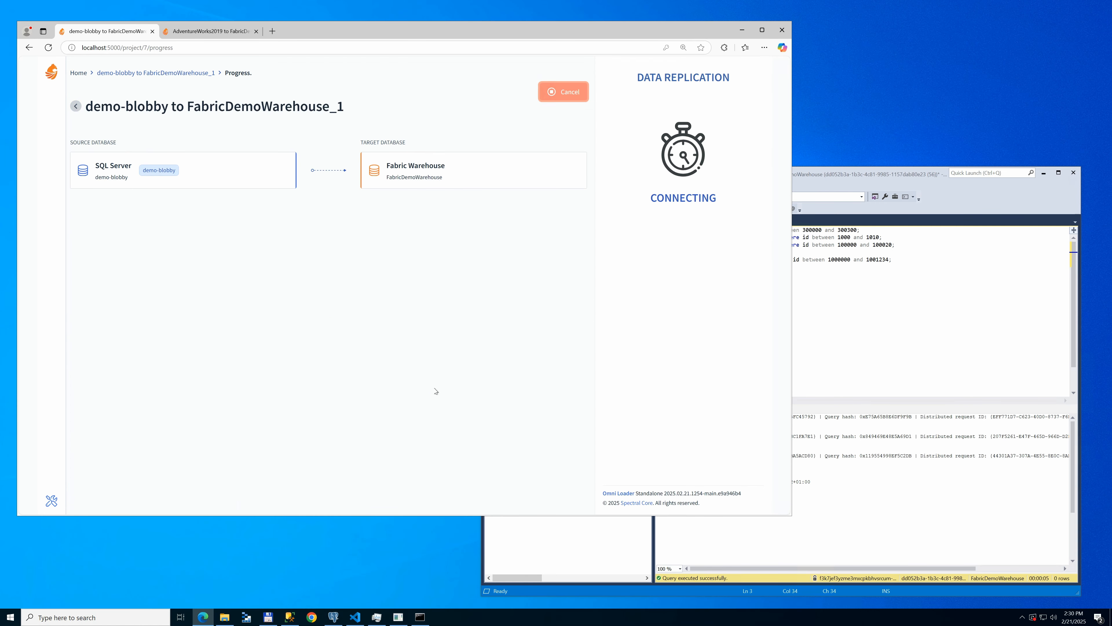